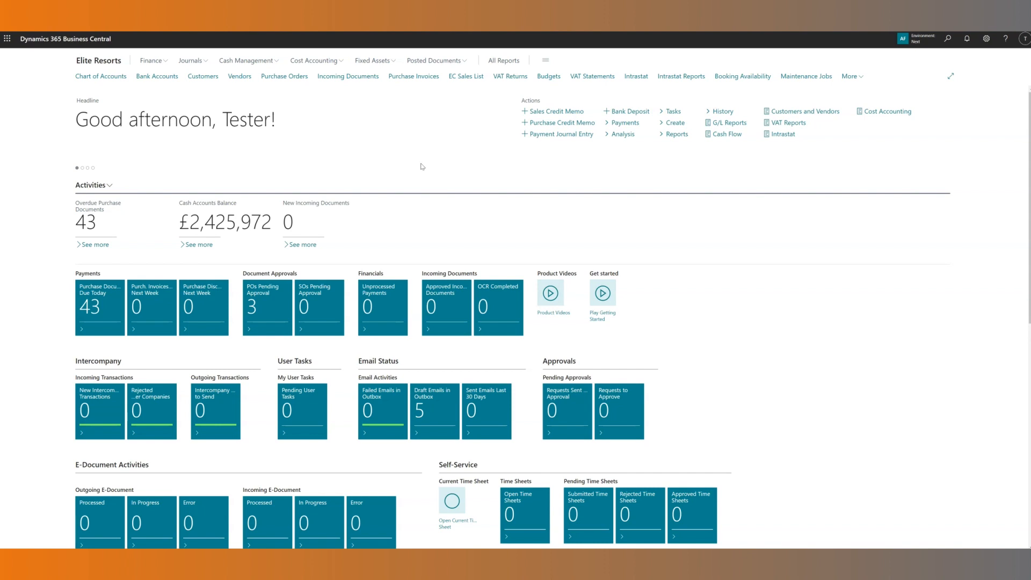
Search for "allocat", open the Allocation Accounts list, and open the UTILITIES account for editing.
click(430, 159)
click(947, 39)
text(allocat)
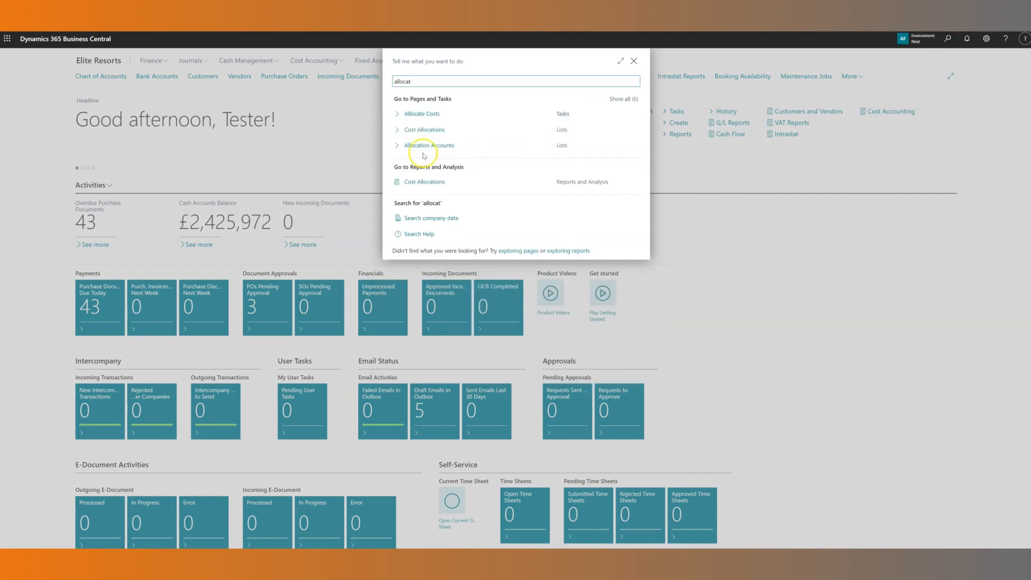
click(413, 149)
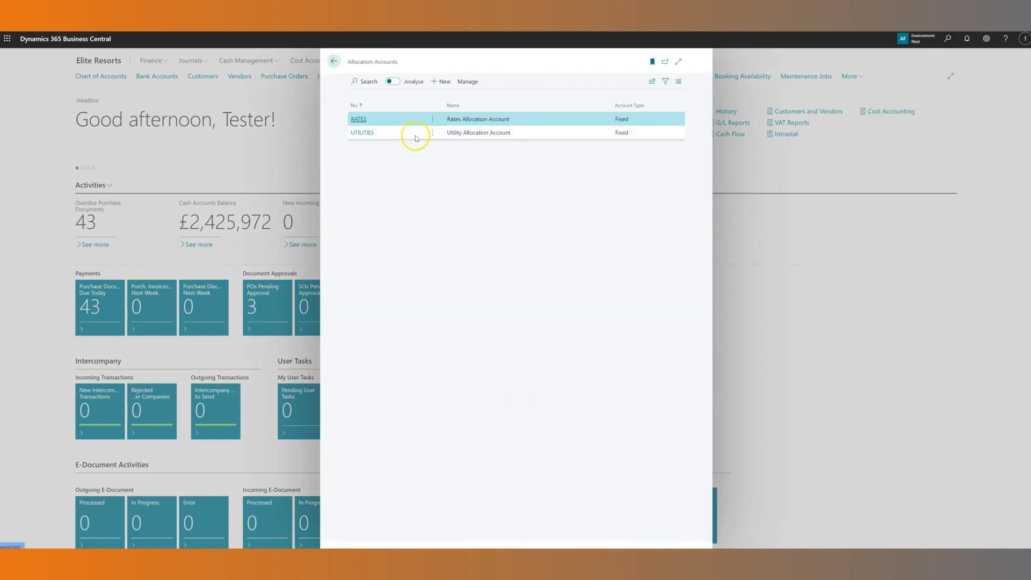
click(413, 134)
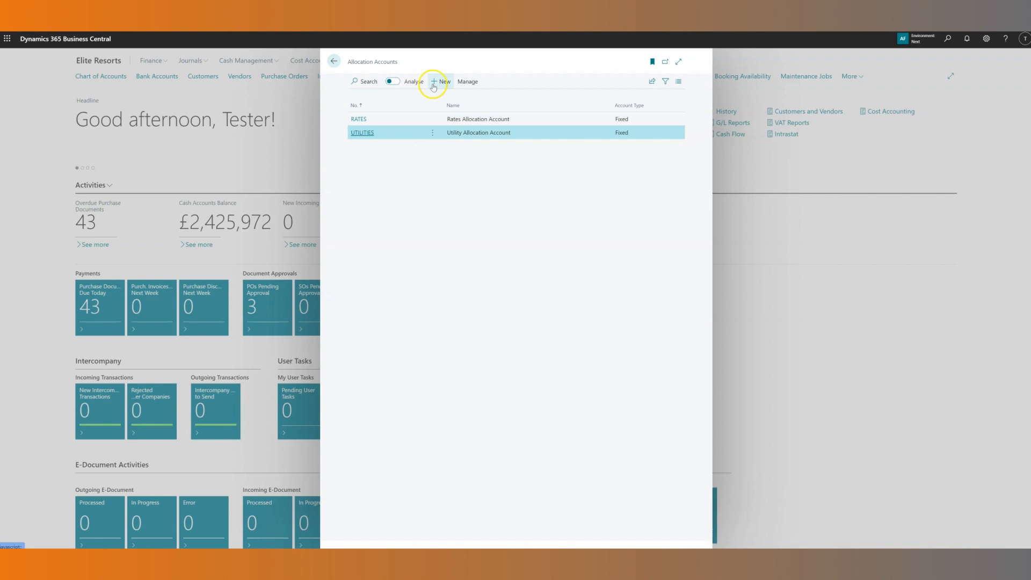
click(363, 133)
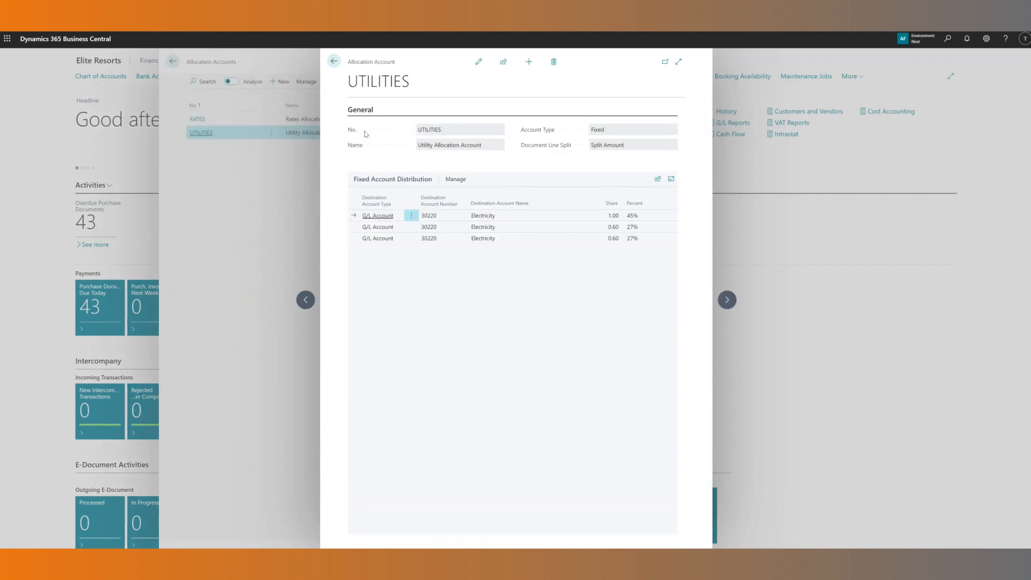
click(478, 62)
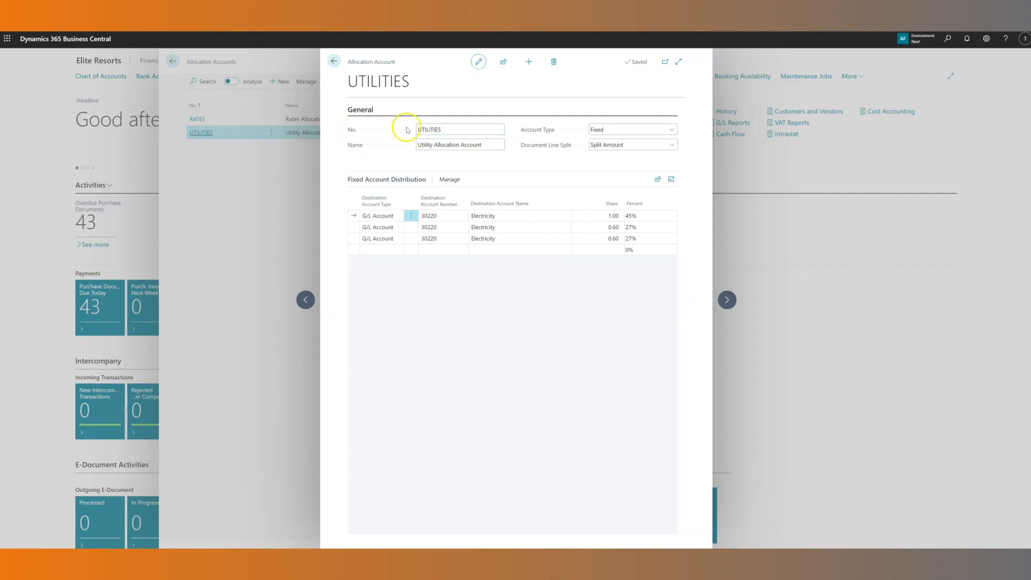
Examine the available Account Type and Document Line Split options on the UTILITIES allocation account without changing them.
click(432, 127)
mouse_move(542, 132)
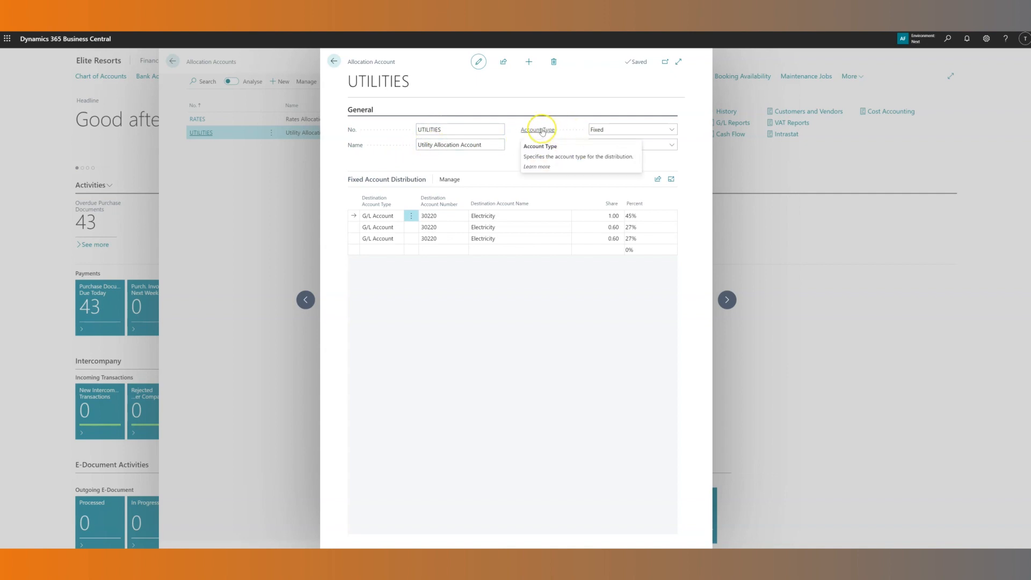
click(627, 126)
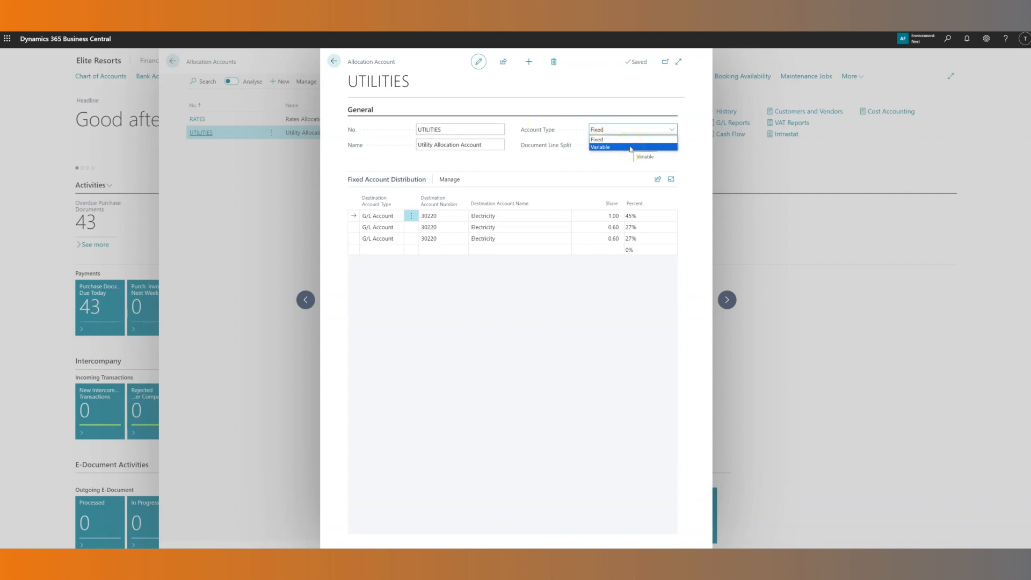
click(539, 163)
click(525, 146)
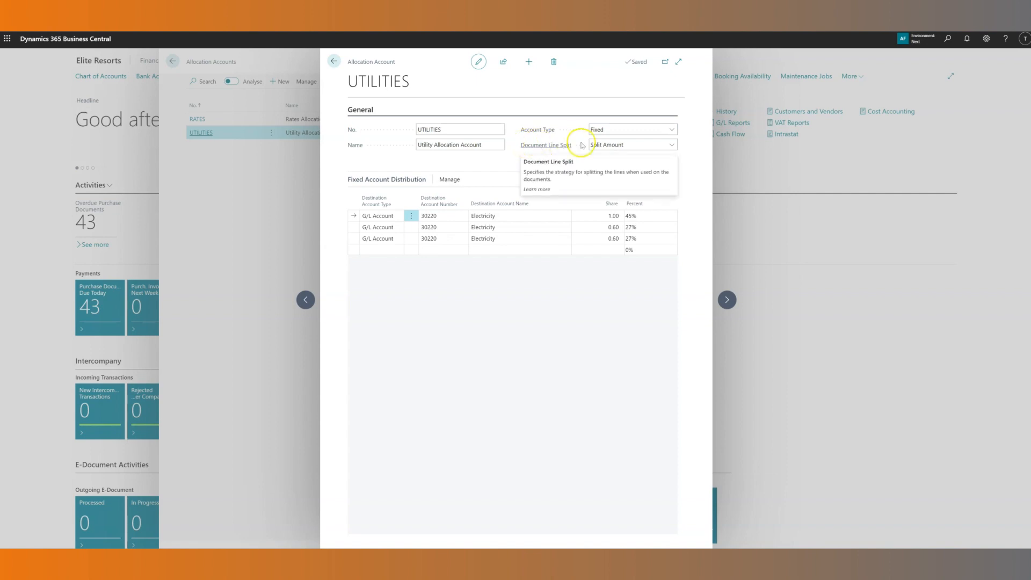
click(603, 144)
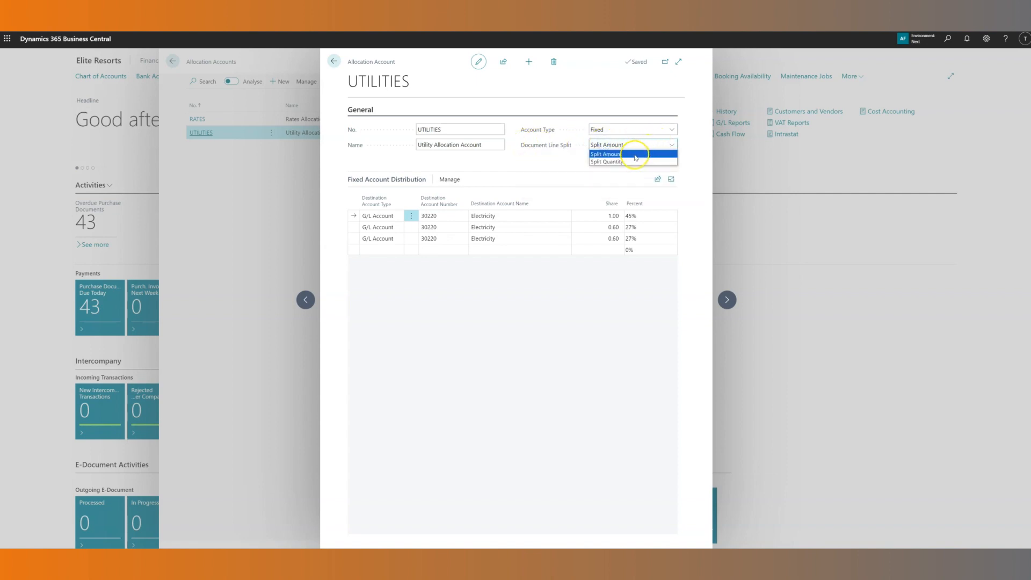
click(548, 163)
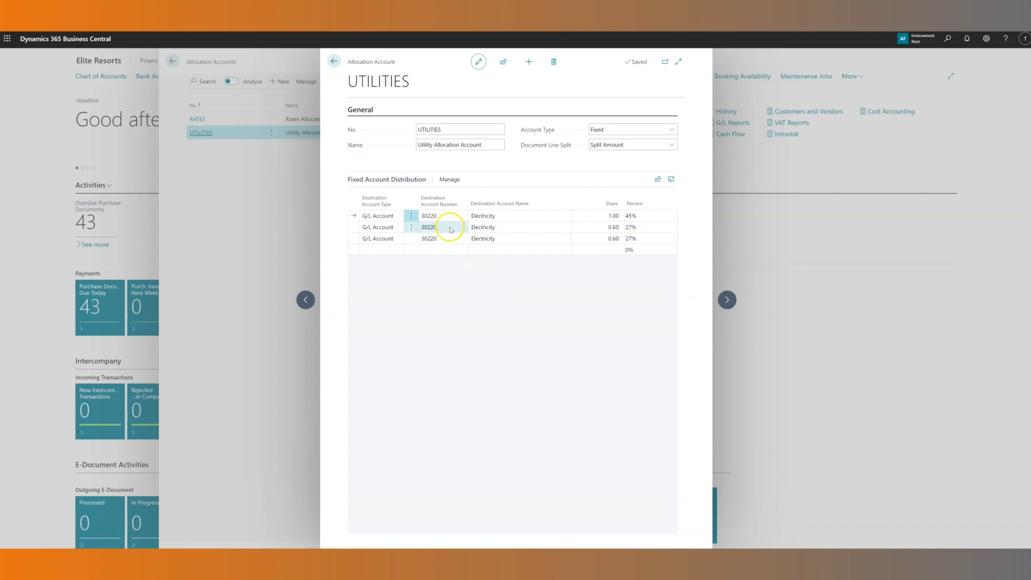
Review the dimension set entries of each of the three Electricity lines in the fixed account distribution.
click(449, 180)
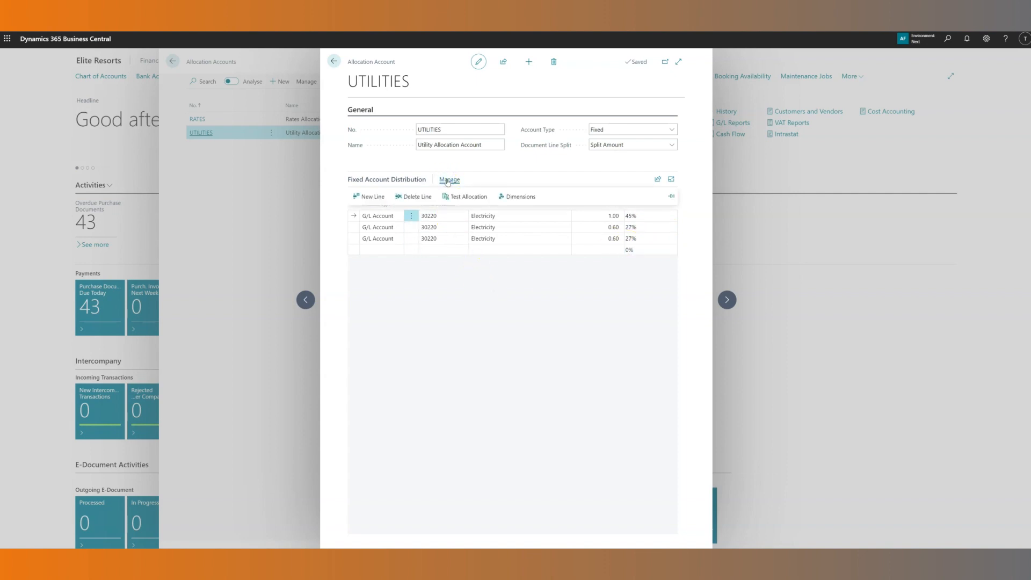
click(521, 198)
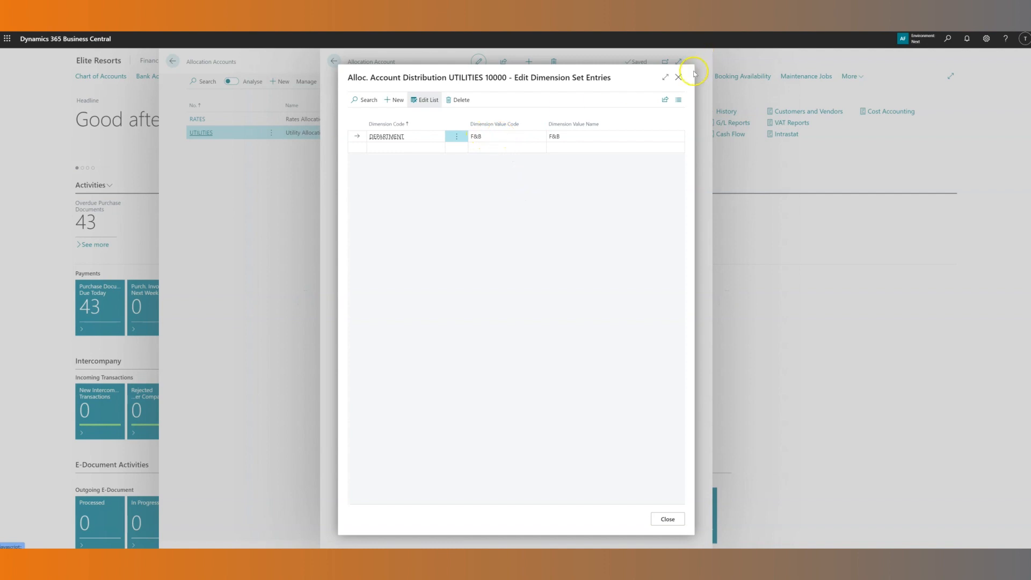
click(678, 78)
click(450, 179)
click(511, 198)
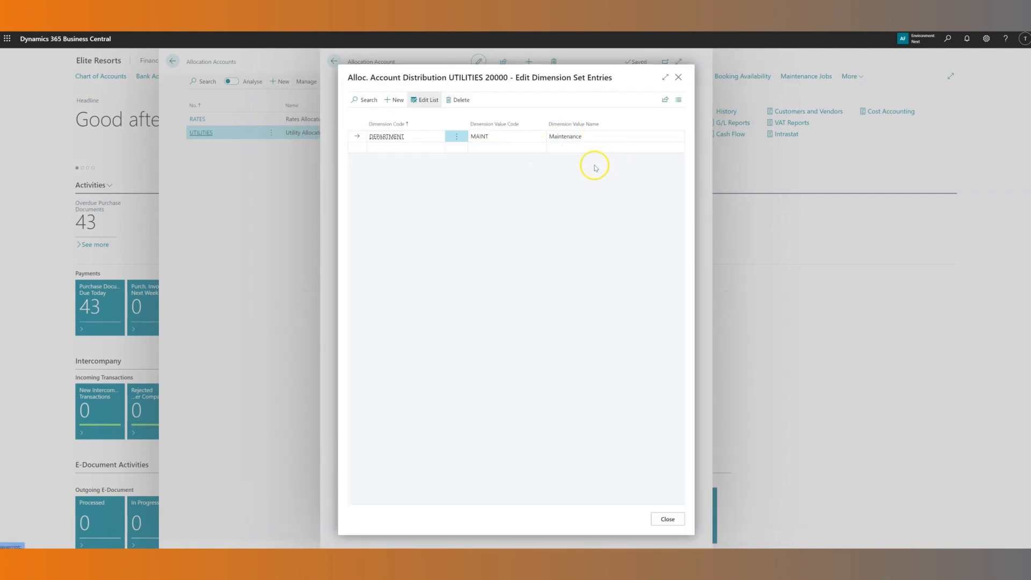
click(678, 78)
click(503, 236)
click(449, 179)
click(500, 200)
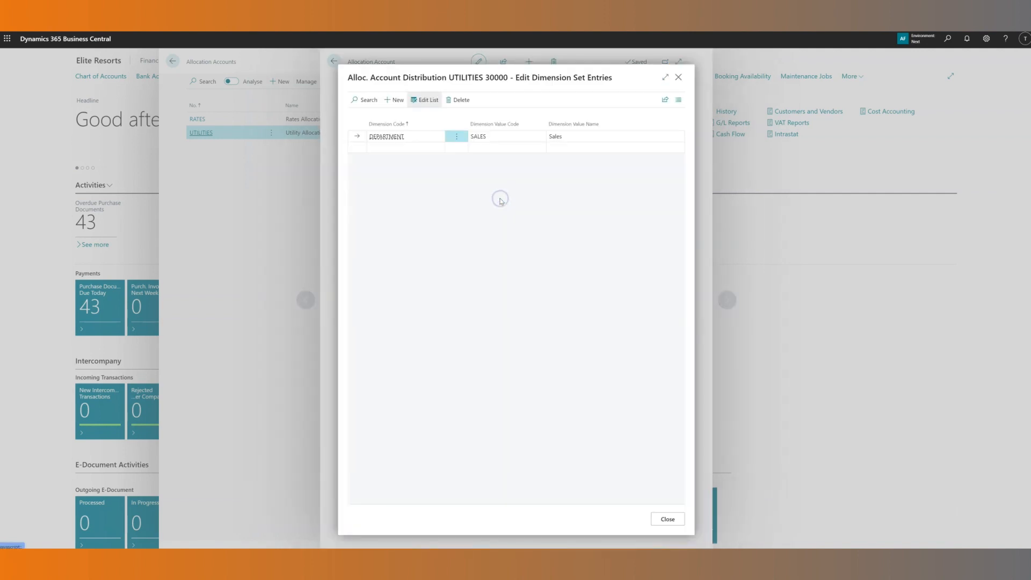
click(678, 77)
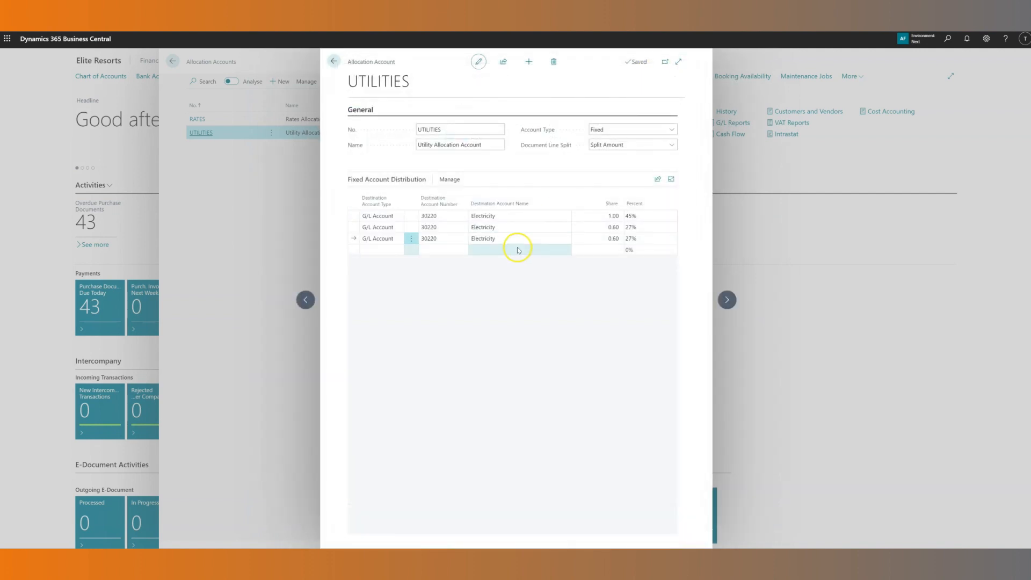
Run Test Allocation on the UTILITIES account, review the preview of the split amounts, and close the preview.
click(446, 179)
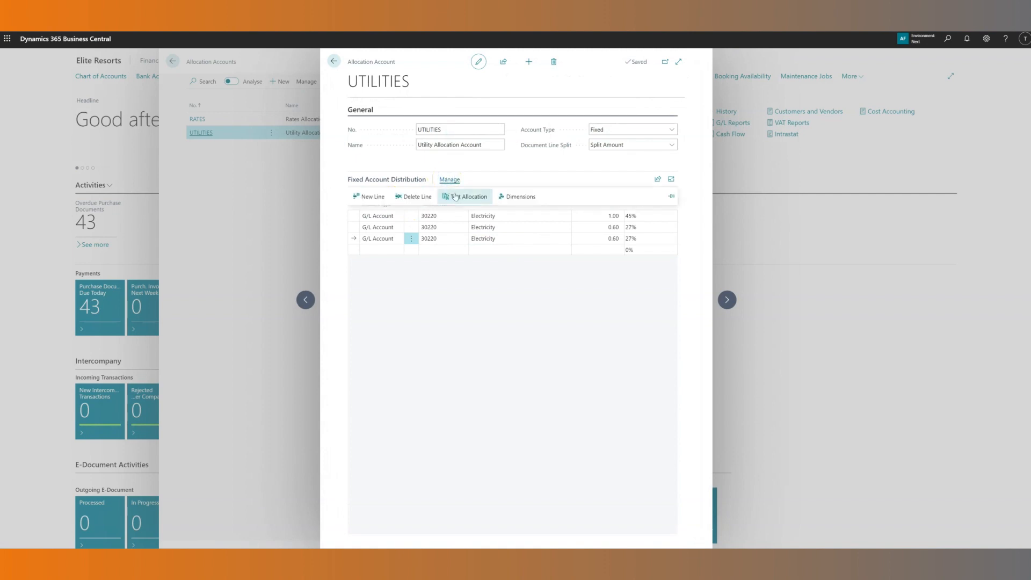
click(454, 194)
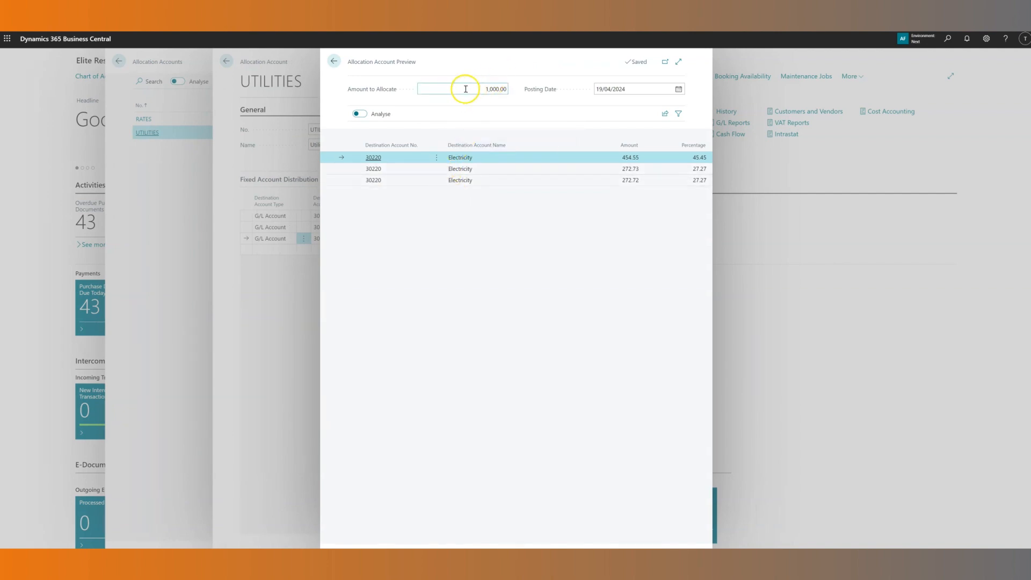
click(448, 88)
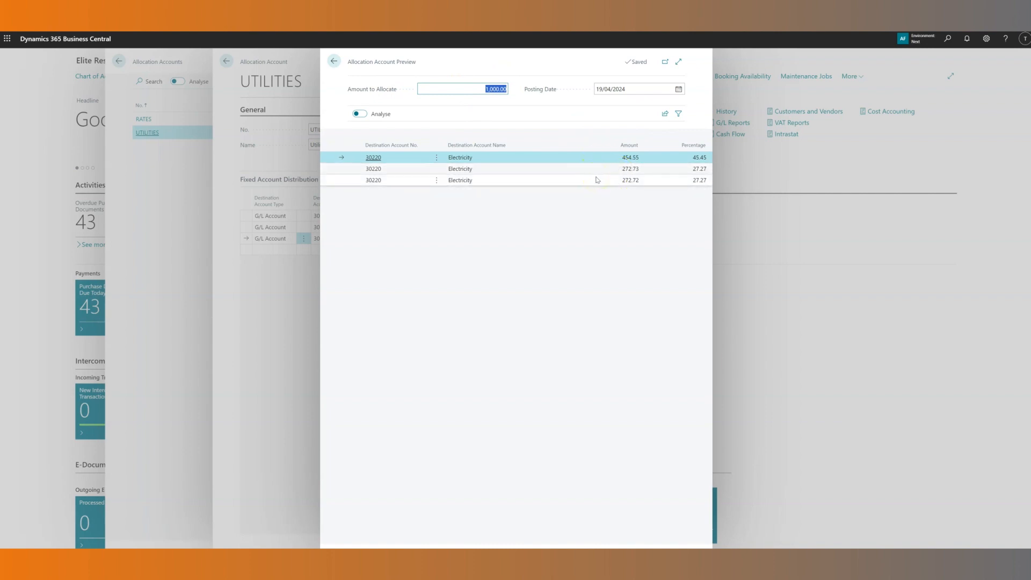
click(334, 61)
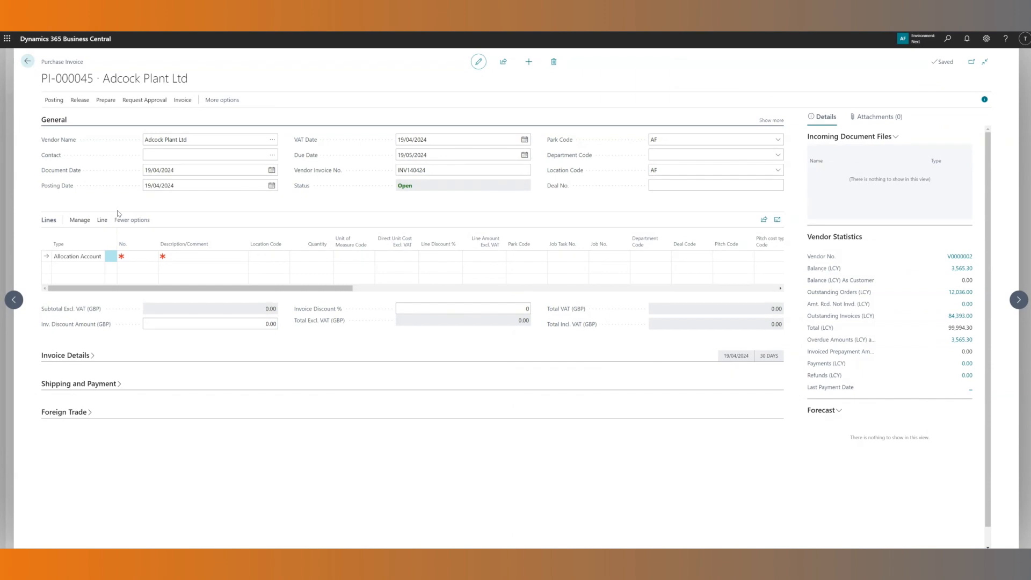
On the Adcock Plant Ltd purchase invoice, fill in the Allocation Account line with UTILITIES, quantity 1 and direct unit cost 2,500.00.
click(62, 256)
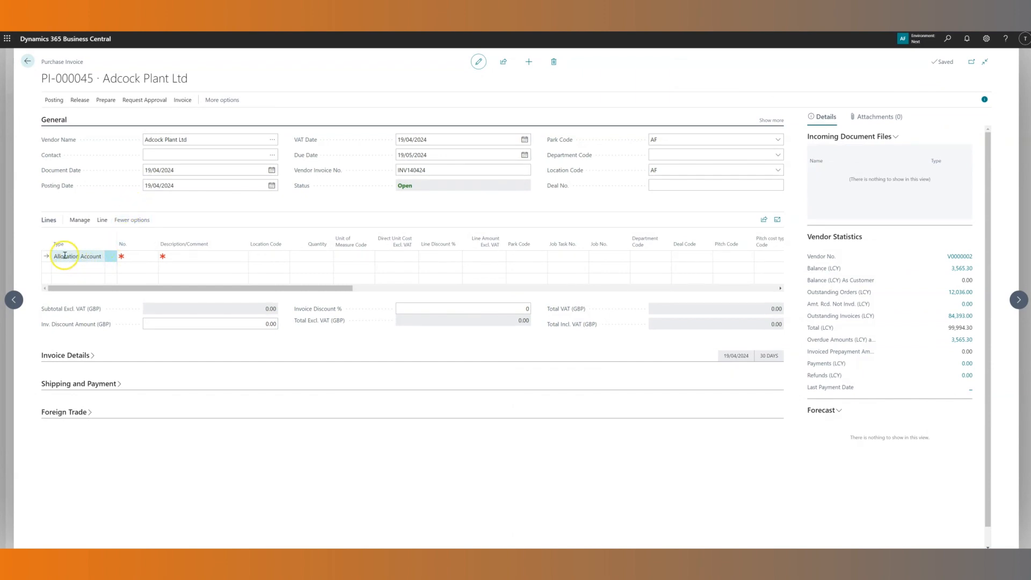
click(87, 257)
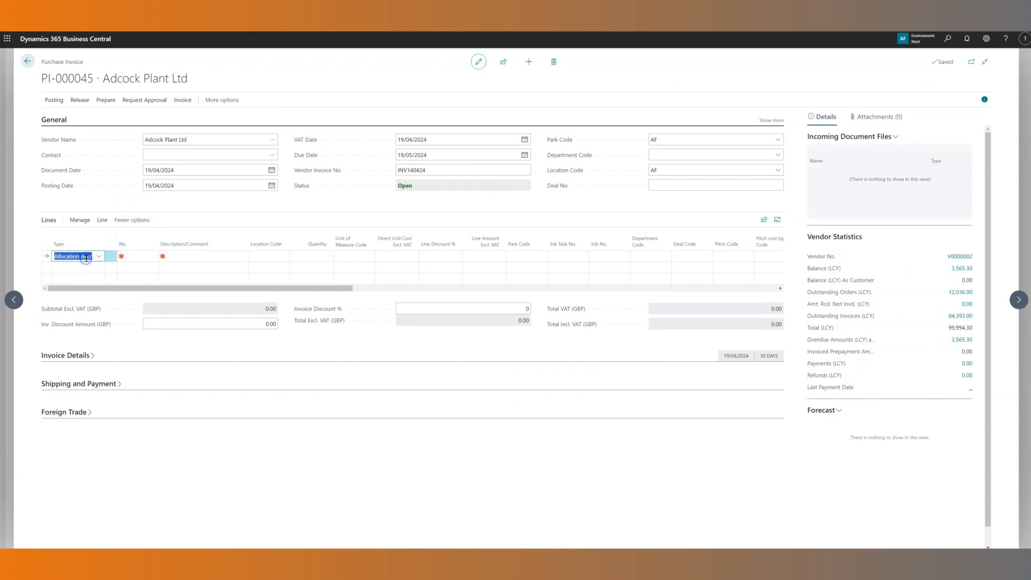
click(128, 255)
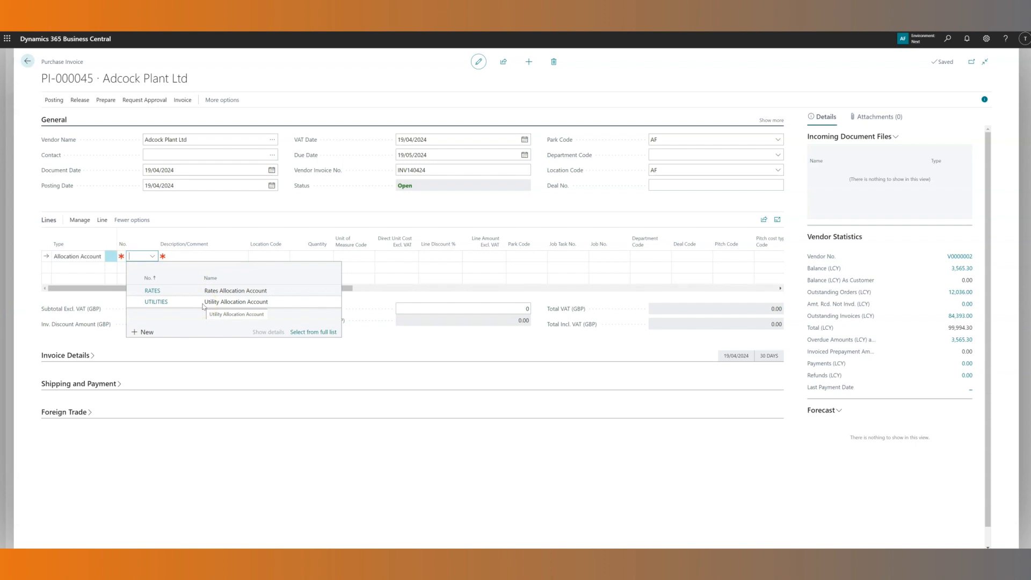
click(203, 302)
click(301, 258)
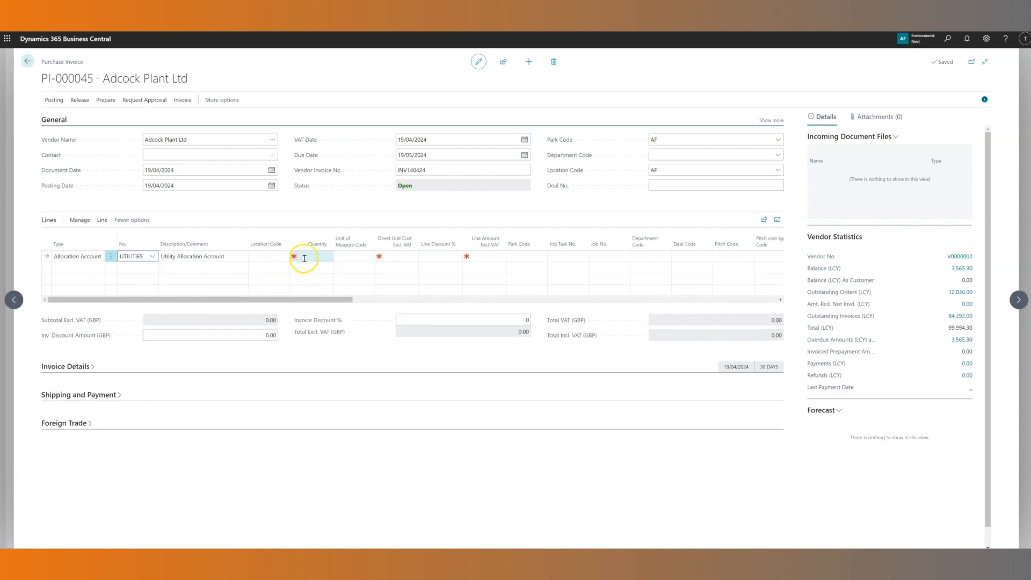
key(Tab)
key(Tab)
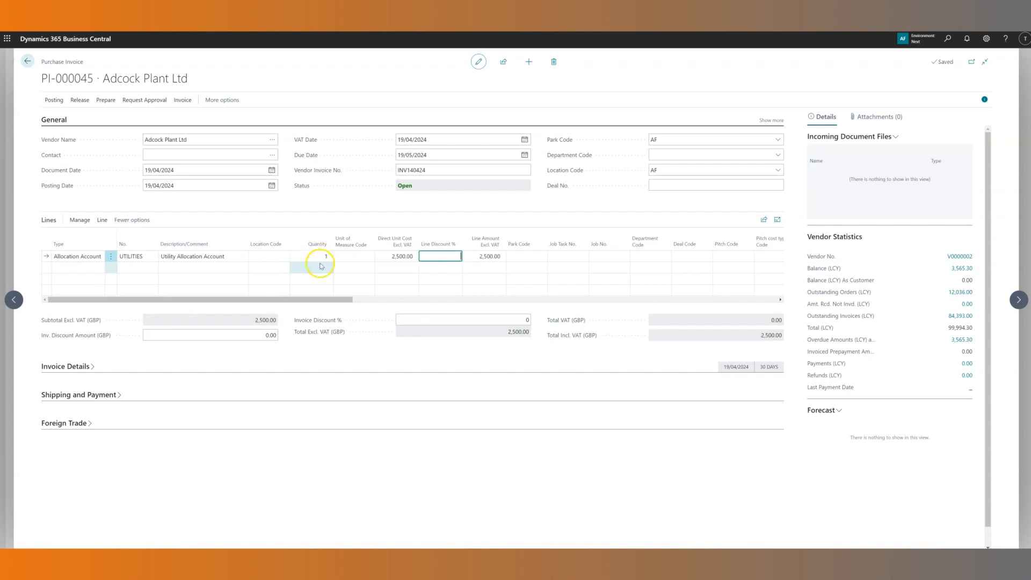
Open Redistribute Account Allocations for the UTILITIES invoice line, review the allocated amounts, and close it unchanged.
click(101, 221)
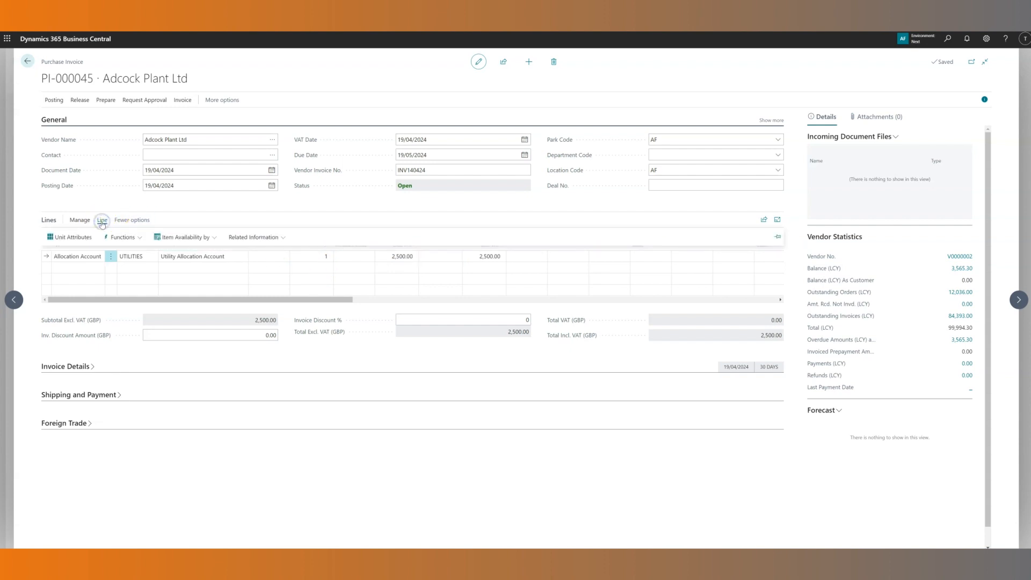
click(123, 237)
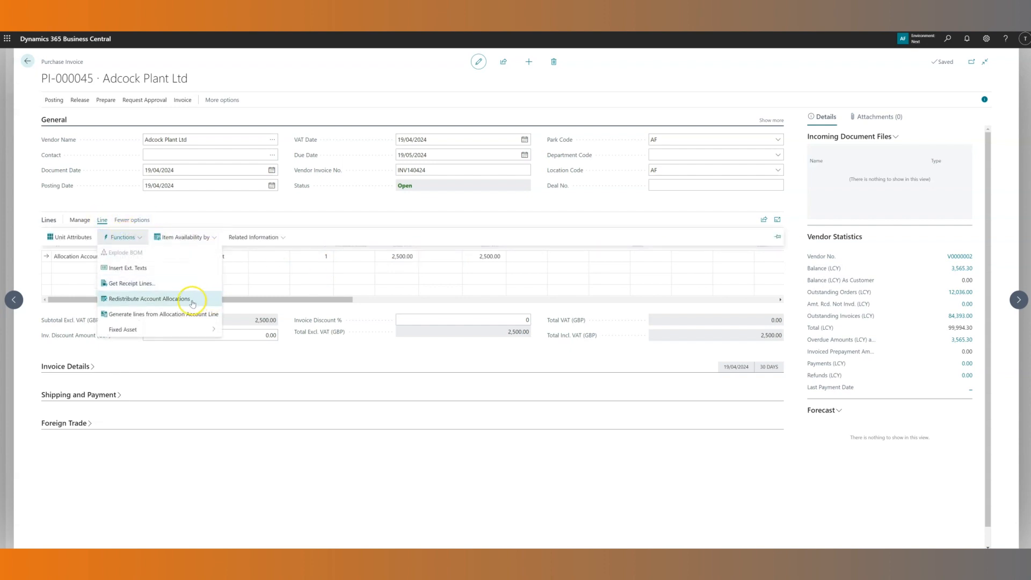
click(192, 303)
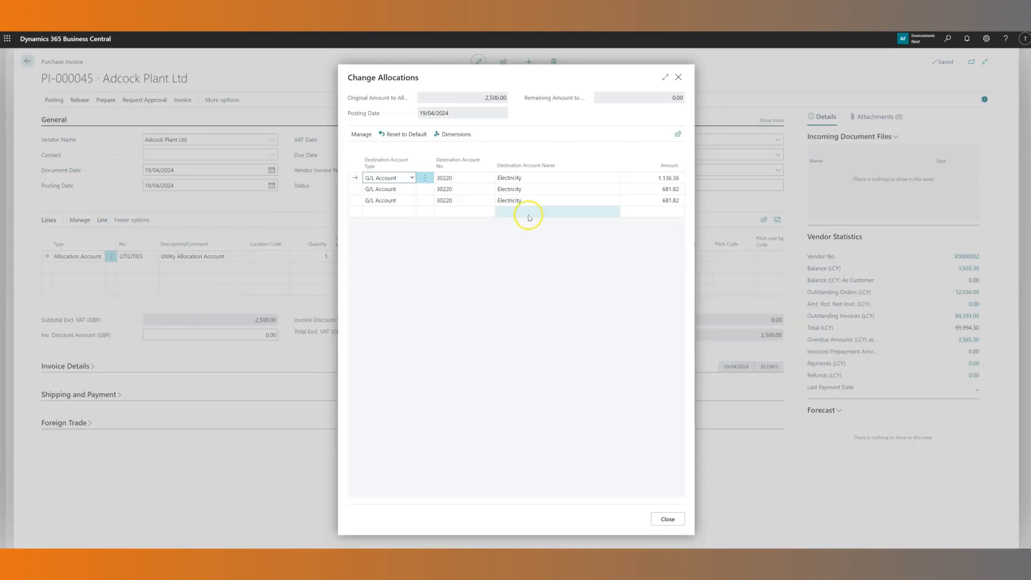
click(654, 187)
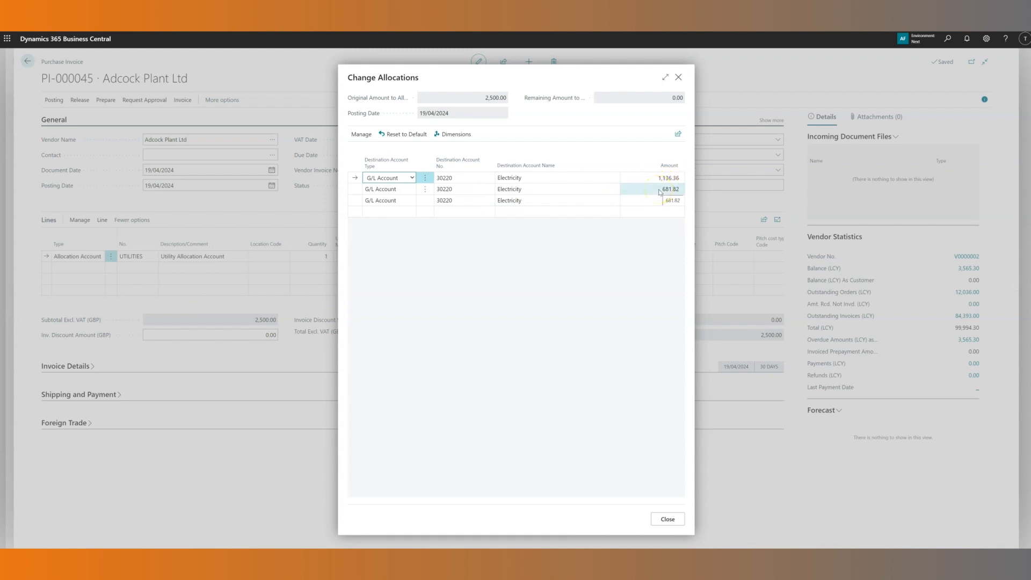
click(678, 77)
Replace the UTILITIES line on the purchase invoice with individual lines generated from the allocation account line.
click(102, 220)
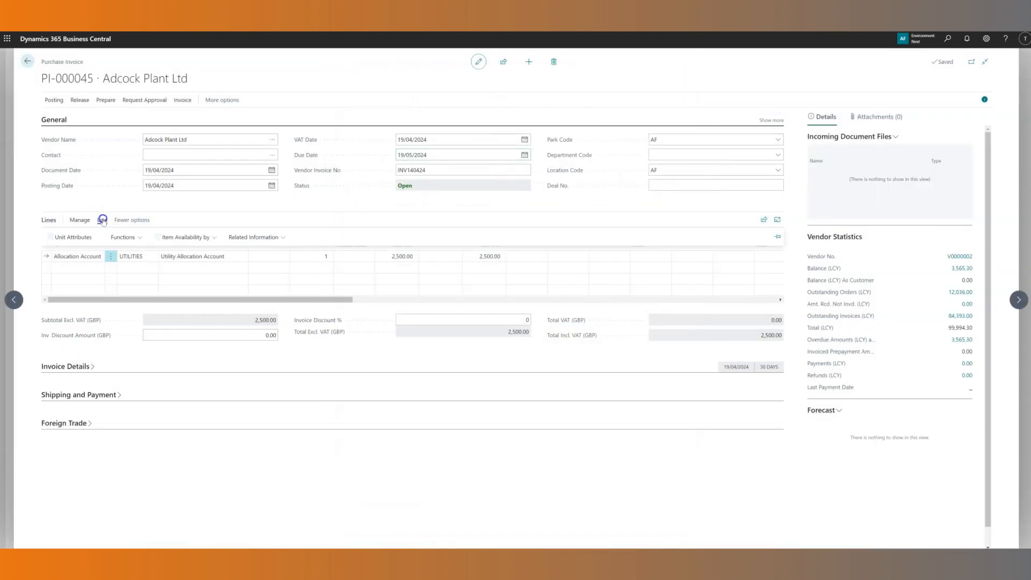
click(121, 237)
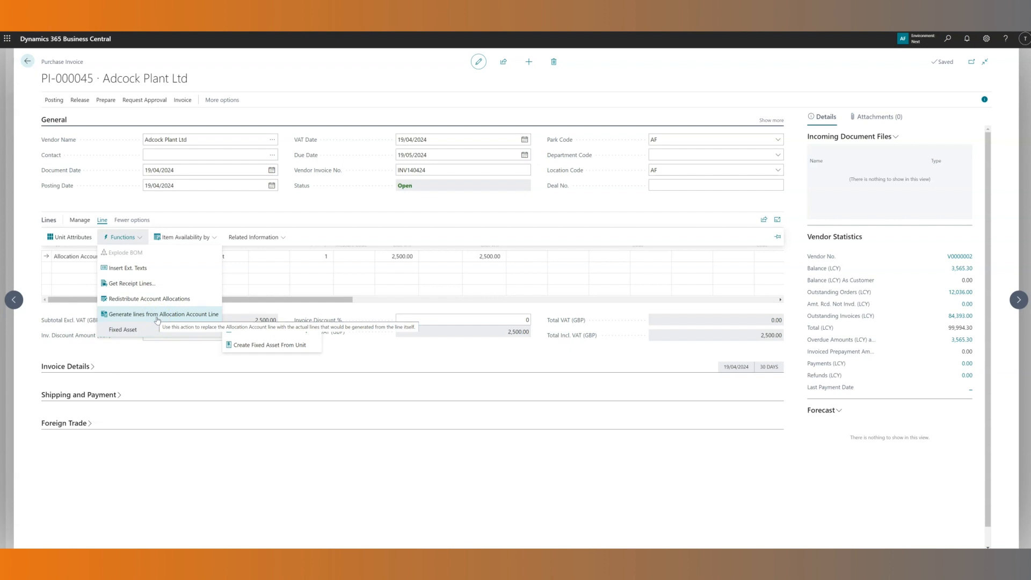
click(156, 318)
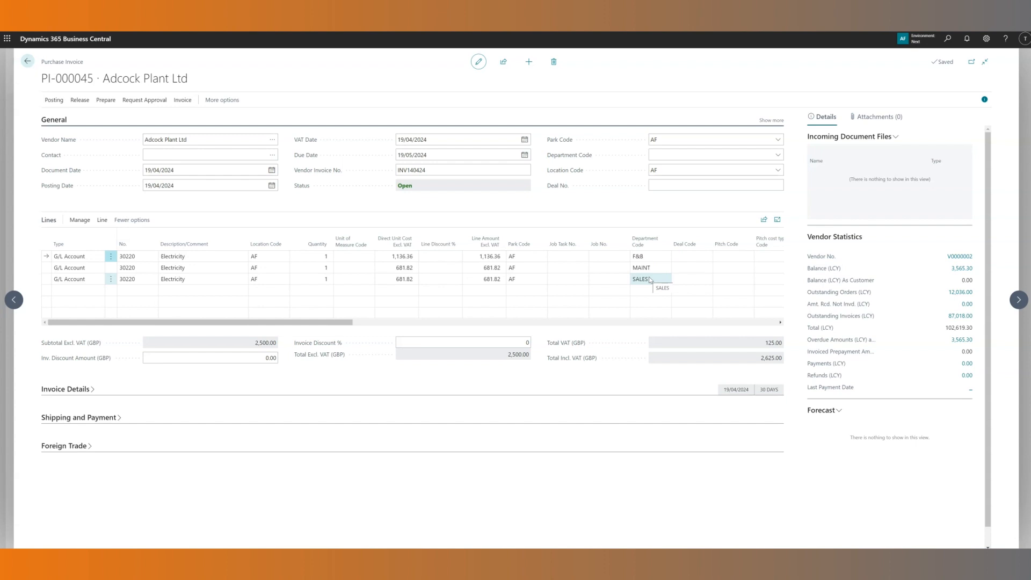
click(591, 221)
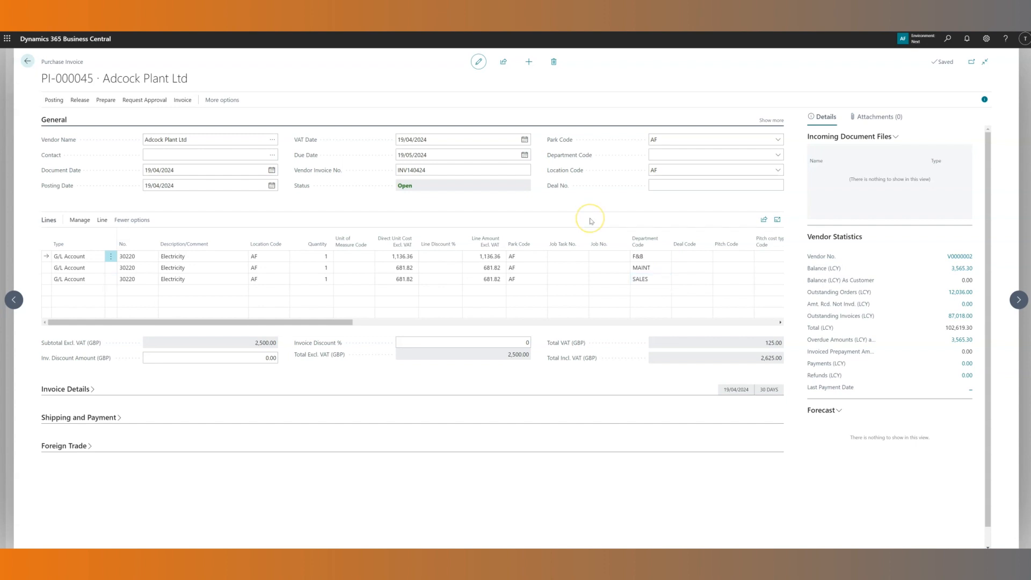
click(587, 220)
click(583, 215)
click(38, 53)
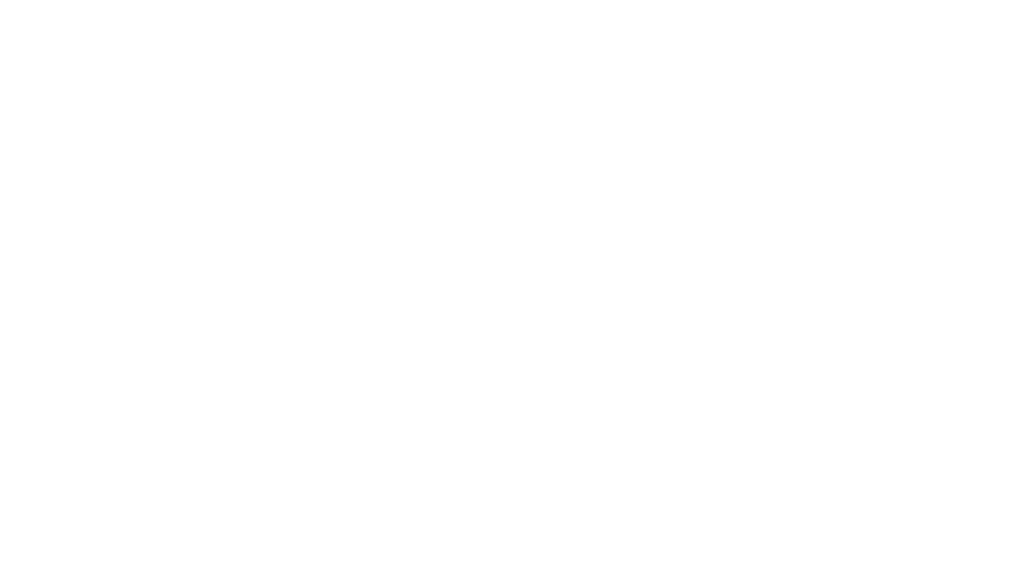